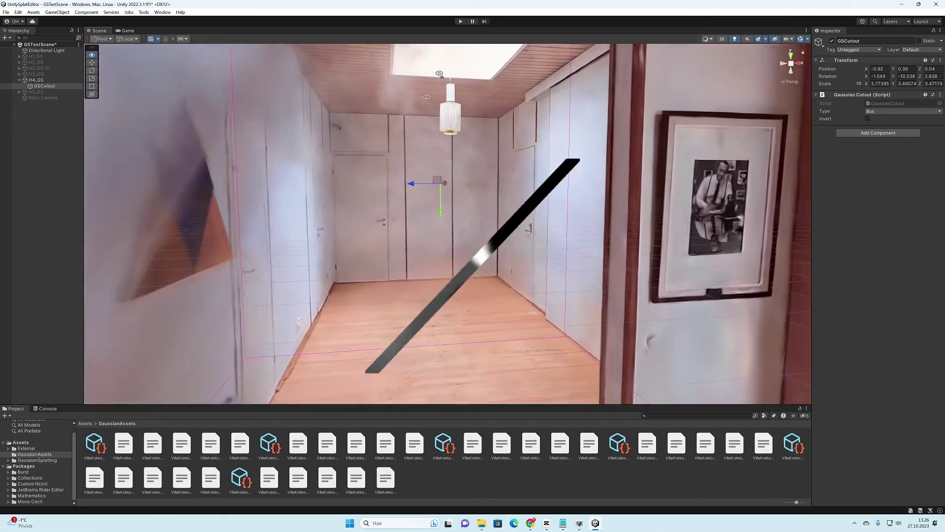
Fly toward the left doors of the splat room, then scroll through the README and blog post
right_click_drag(439, 74, 365, 76)
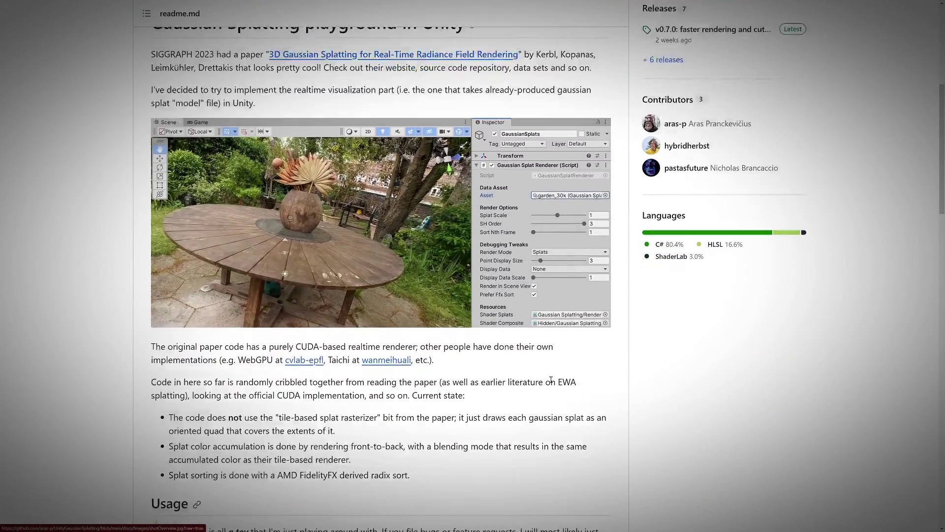
scroll(659, 402, "up", 1)
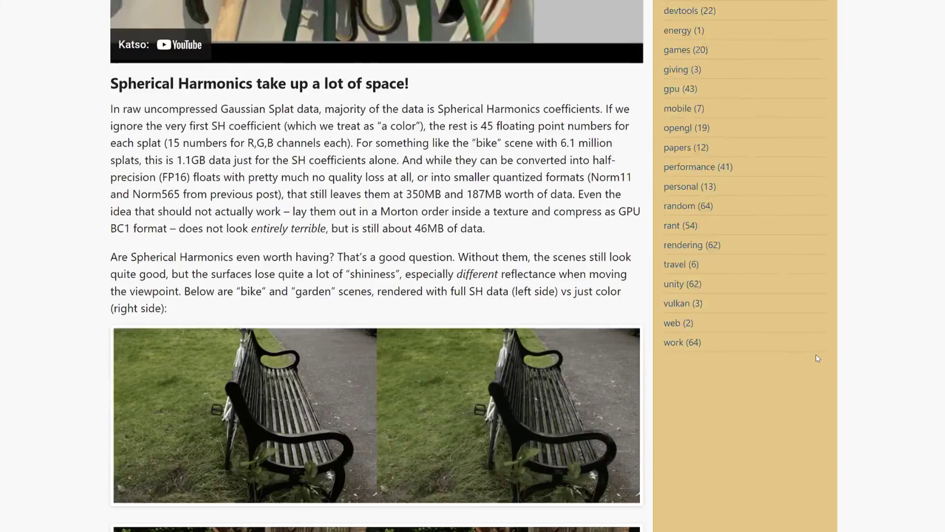
scroll(817, 355, "down", 8)
scroll(819, 357, "down", 20)
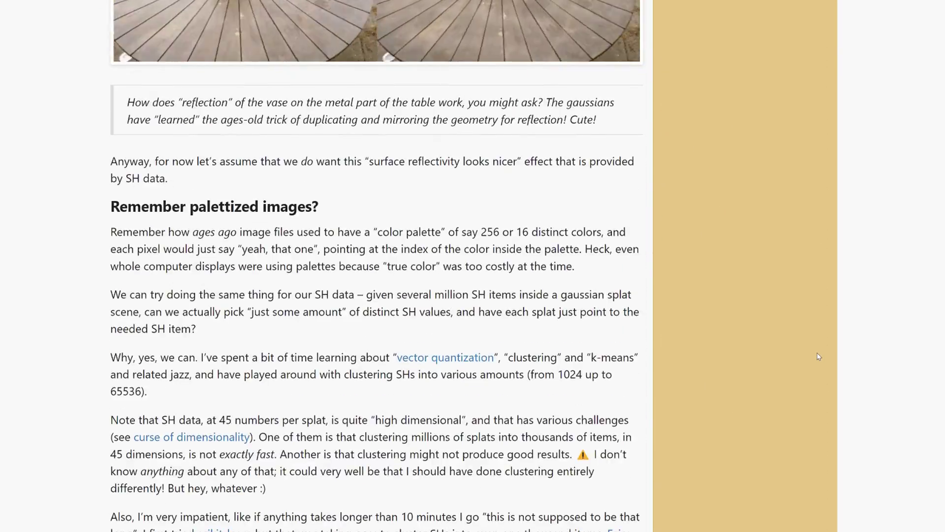
scroll(818, 357, "down", 1)
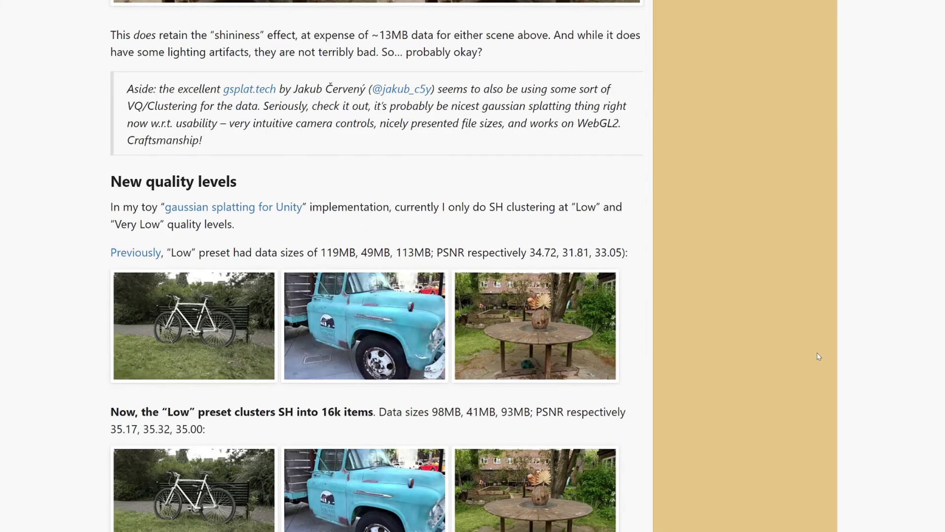
scroll(818, 355, "down", 2)
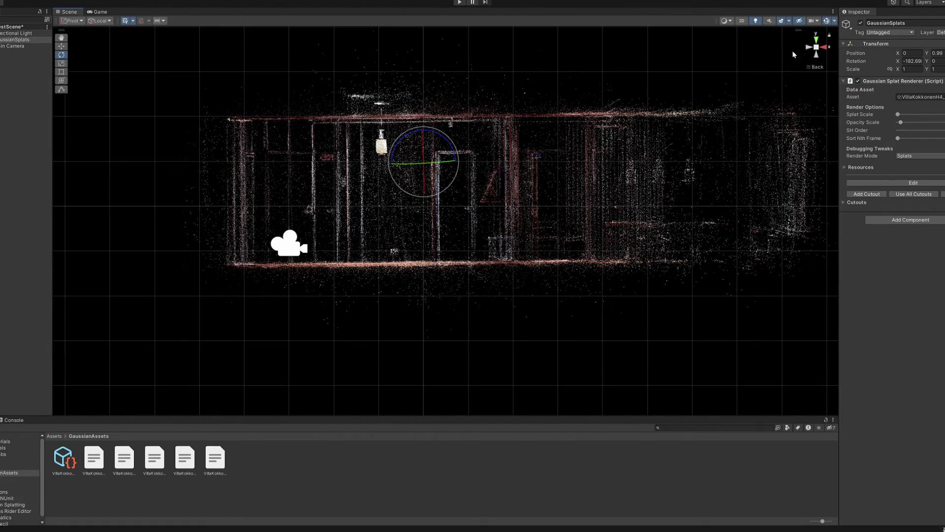
Switch the scene view to perspective, fly into the splat room, and check the Quality presets
left_click(816, 47)
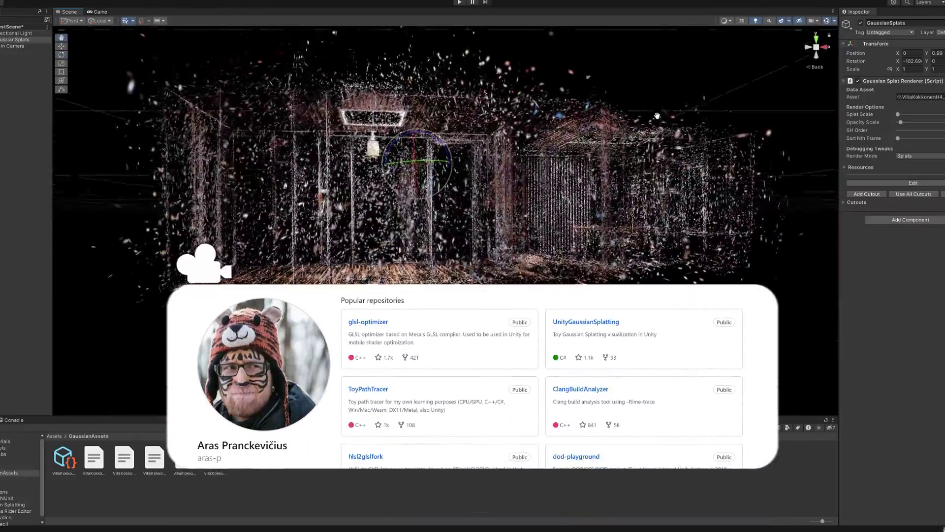
right_click_drag(606, 153, 354, 249)
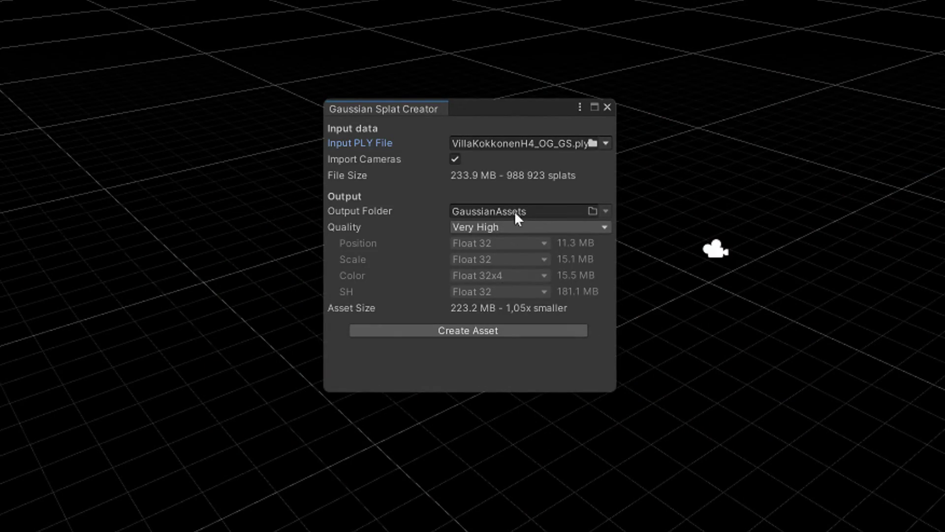
left_click(552, 226)
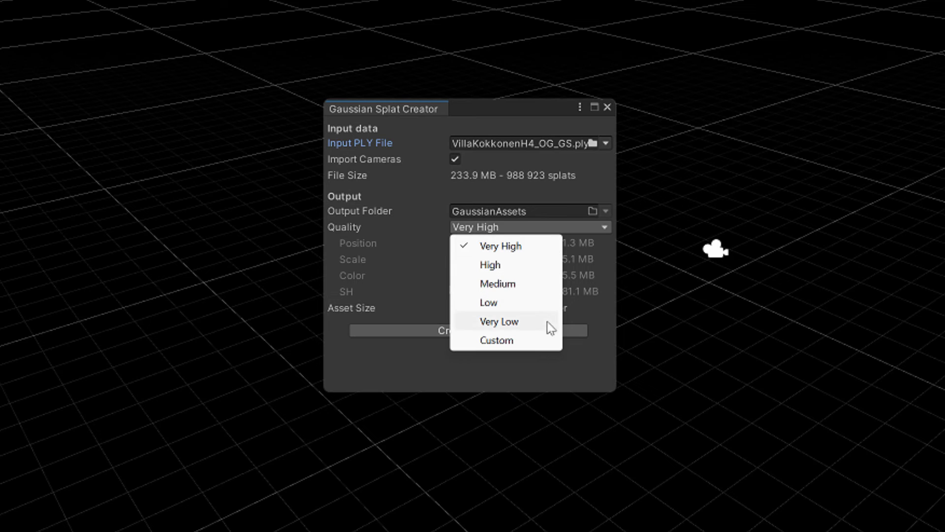
Keep Very High quality and box-select two regions of splats in Edit mode for deletion
left_click(548, 246)
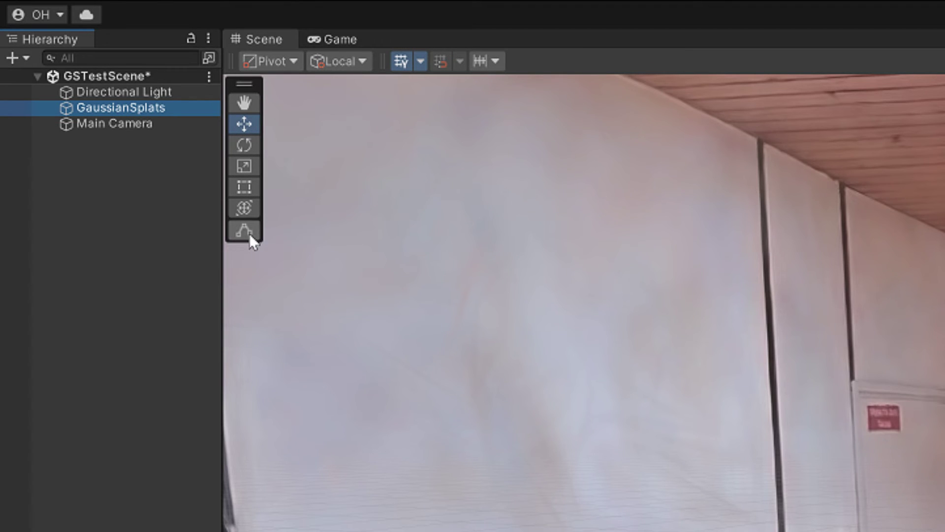
left_click(249, 233)
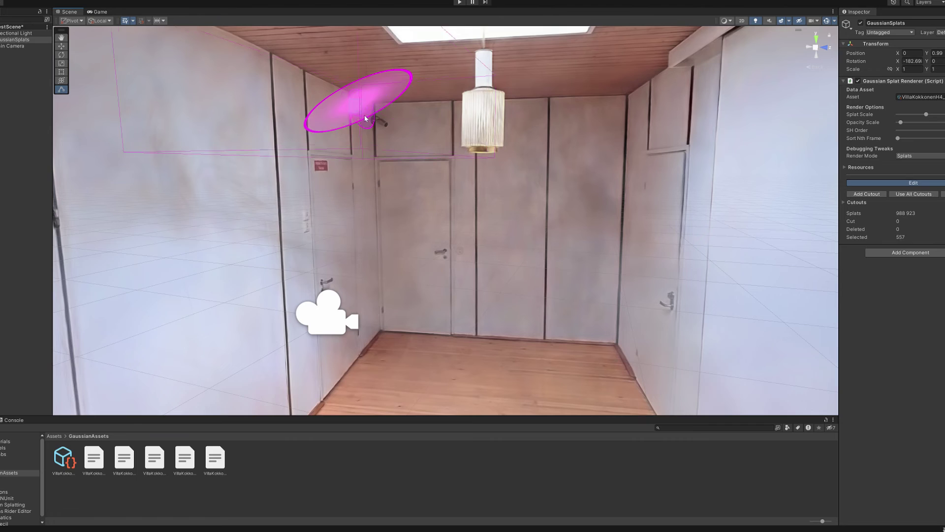
left_click_drag(349, 99, 514, 227)
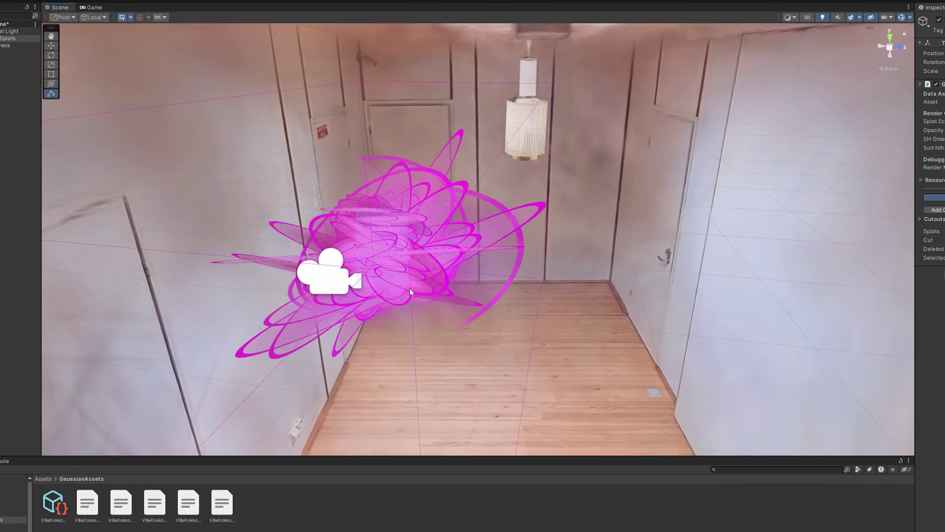
left_click_drag(410, 291, 509, 320)
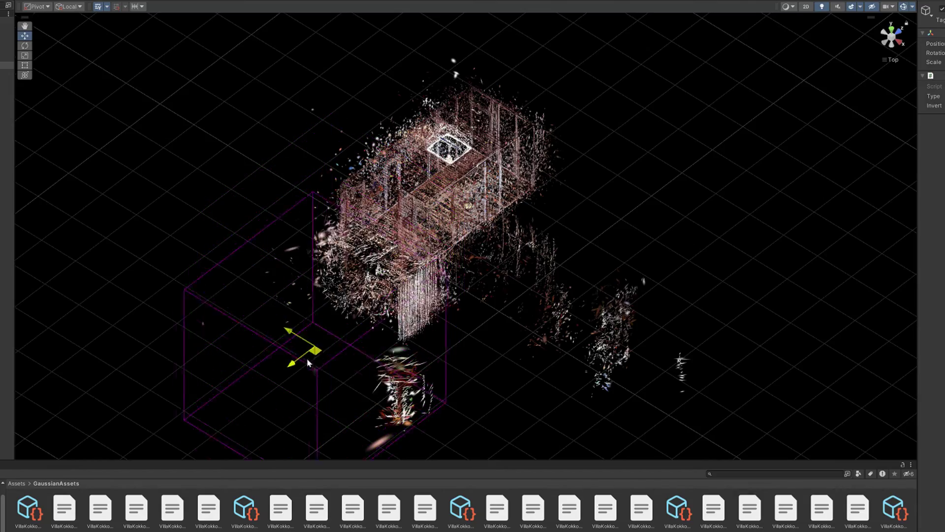
Move the cutout box down-right and toward the room's left wall, then export the modified PLY
left_click_drag(306, 359, 409, 205)
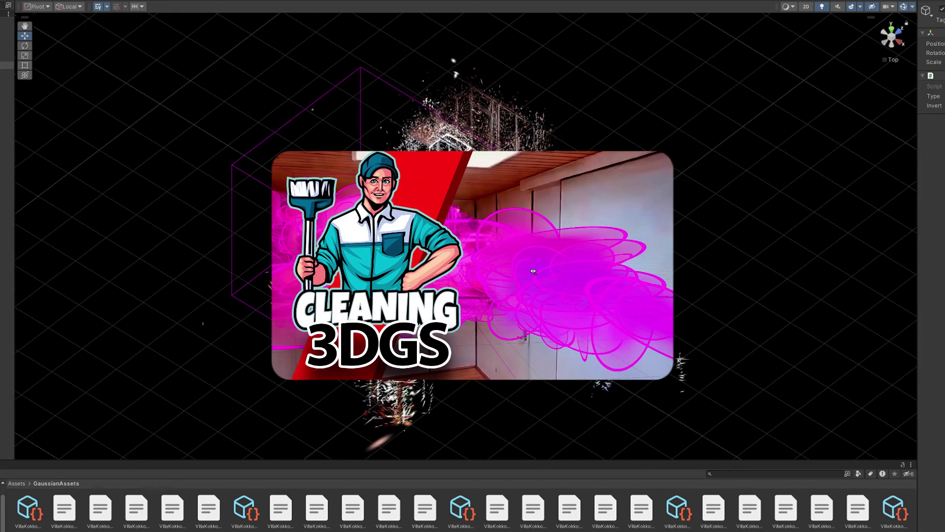
left_click_drag(533, 271, 523, 303, "alt")
left_click_drag(449, 266, 319, 162)
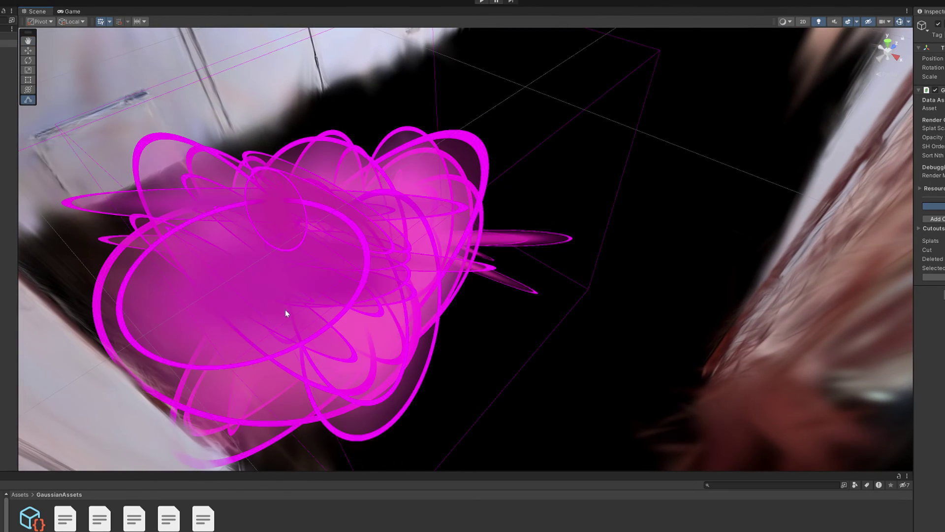
right_click_drag(301, 308, 343, 249)
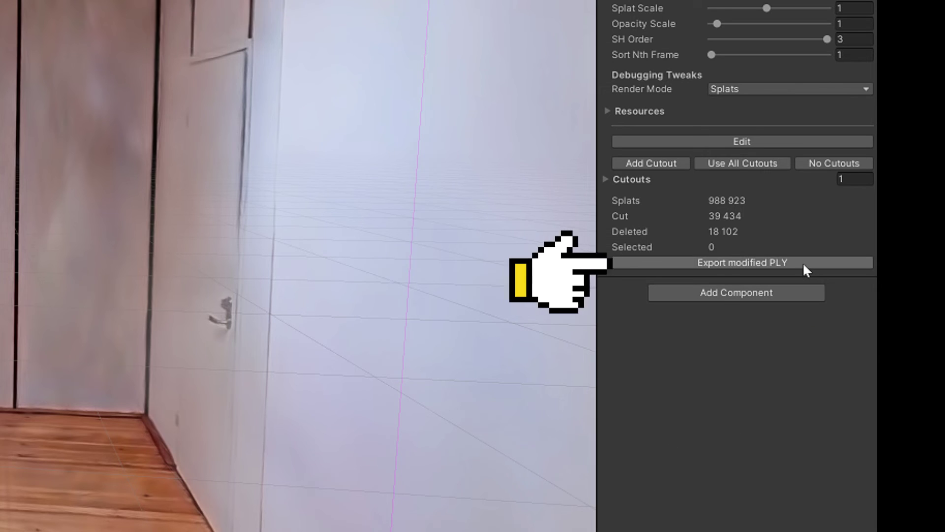
left_click(804, 265)
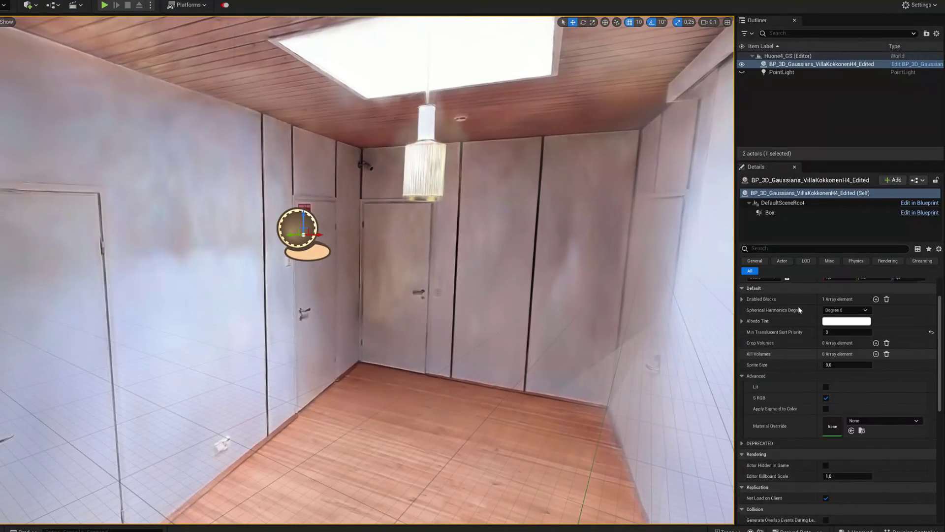
Try light purple and then yellow Albedo Tint colours on the room splats
scroll(885, 329, "up", 2)
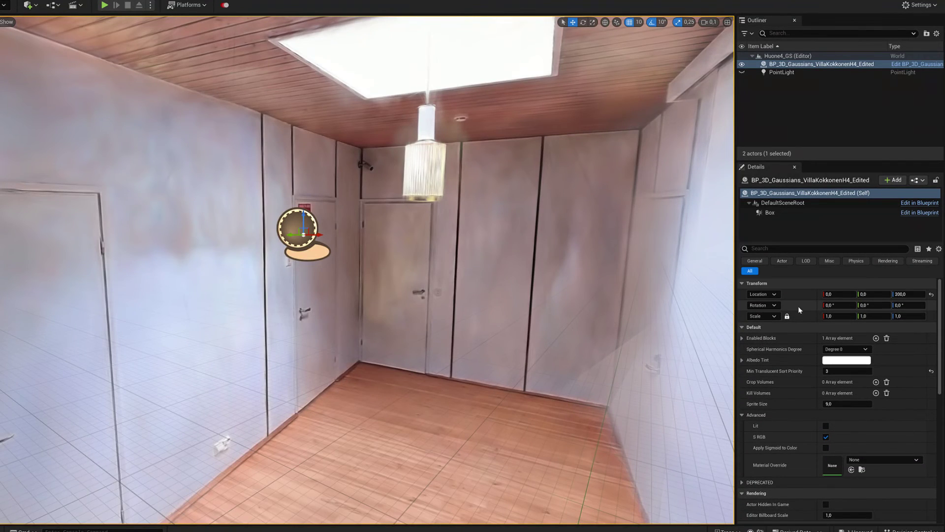
left_click(838, 363)
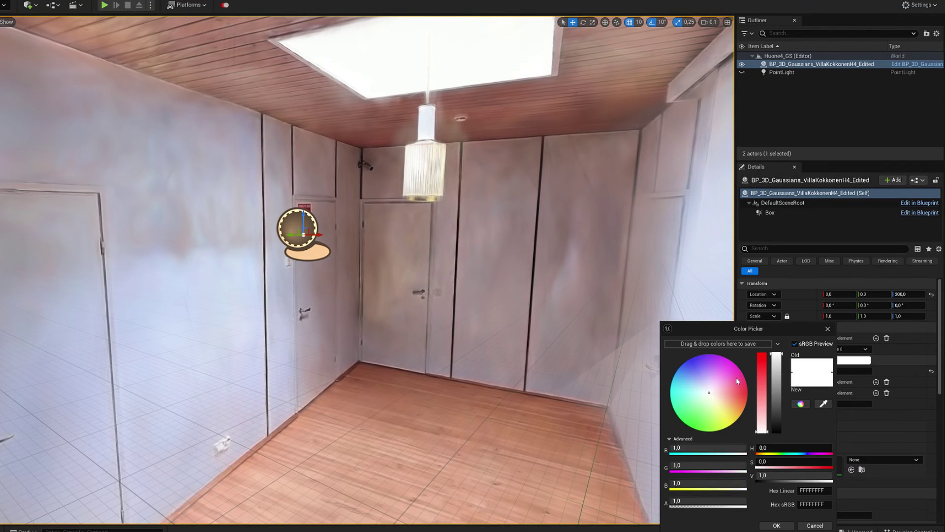
mouse_move(709, 383)
left_mouse_down()
mouse_move(708, 374)
mouse_move(697, 384)
mouse_move(696, 407)
mouse_move(699, 388)
left_mouse_up()
left_click(720, 408)
Return the tint to white and move the PointLight up to the upper-left wall
left_click_drag(762, 413, 761, 433)
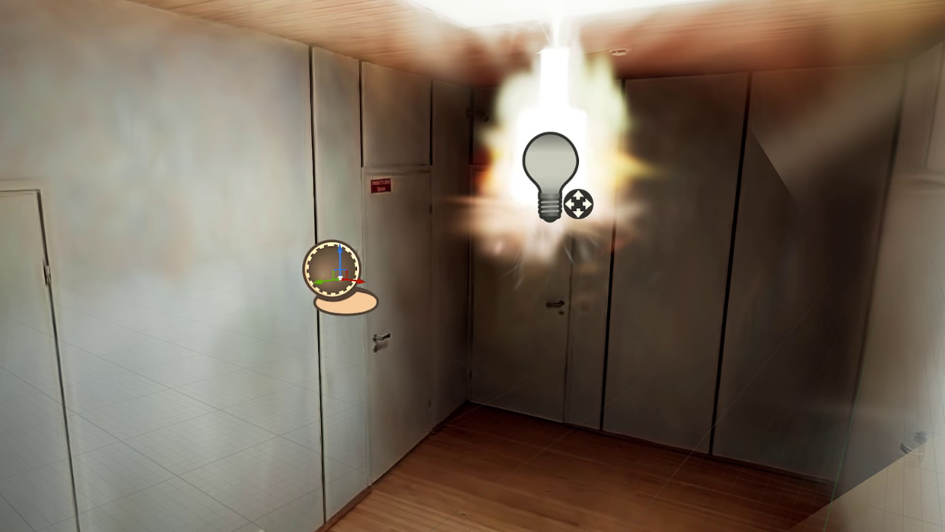
left_click(551, 167)
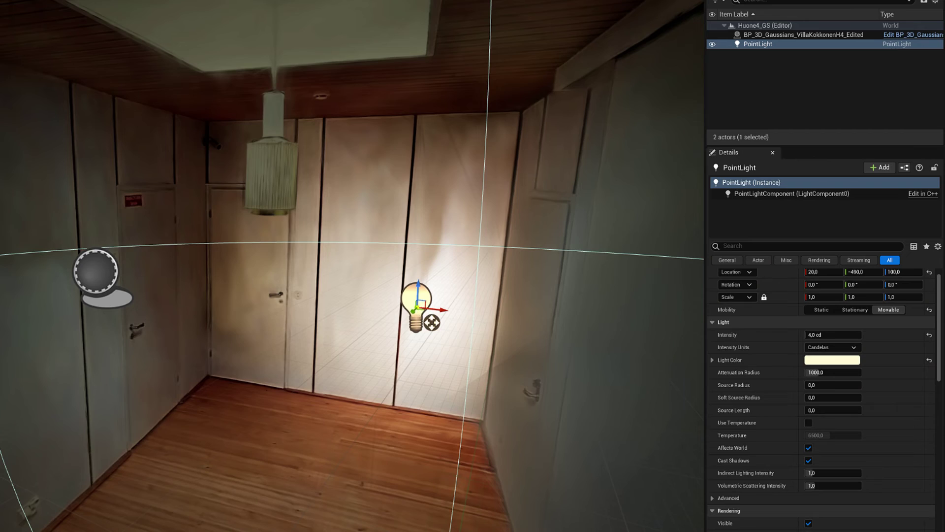
left_click_drag(417, 308, 199, 149)
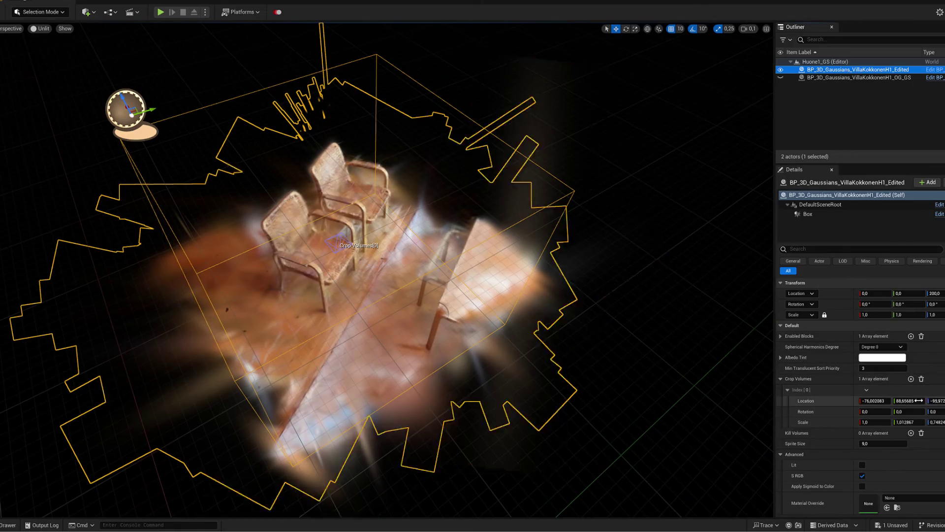
Set the chairs splat's crop volume Location Y to 44,352331 to crop the cloud
mouse_move(911, 401)
left_mouse_down()
mouse_move(893, 401)
mouse_move(917, 401)
mouse_move(905, 400)
left_mouse_up()
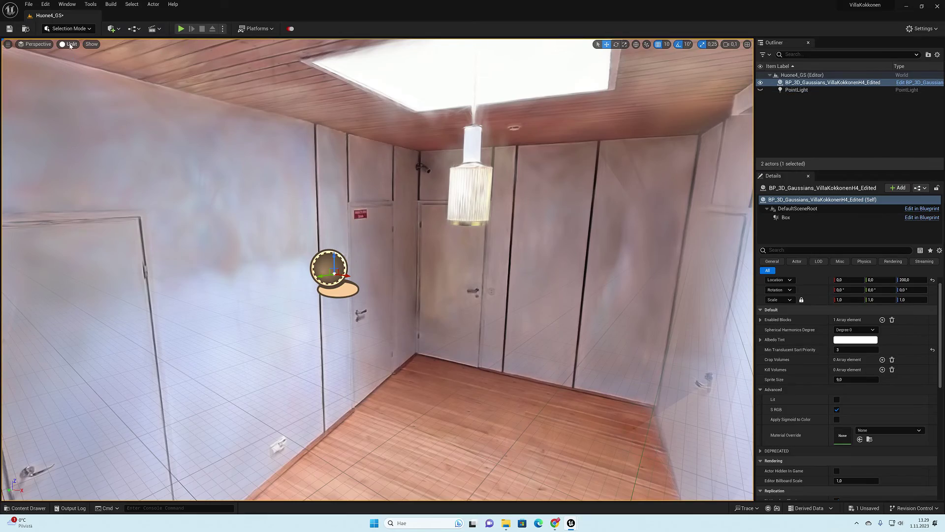
Switch the viewport to Lit shading and open the Merge and export documentation page
left_click(71, 44)
left_click(98, 65)
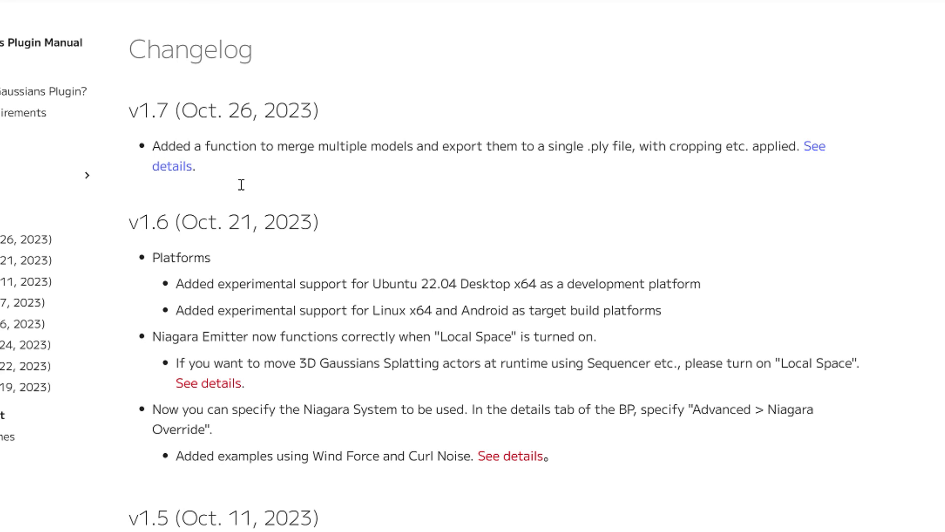
left_click(172, 165)
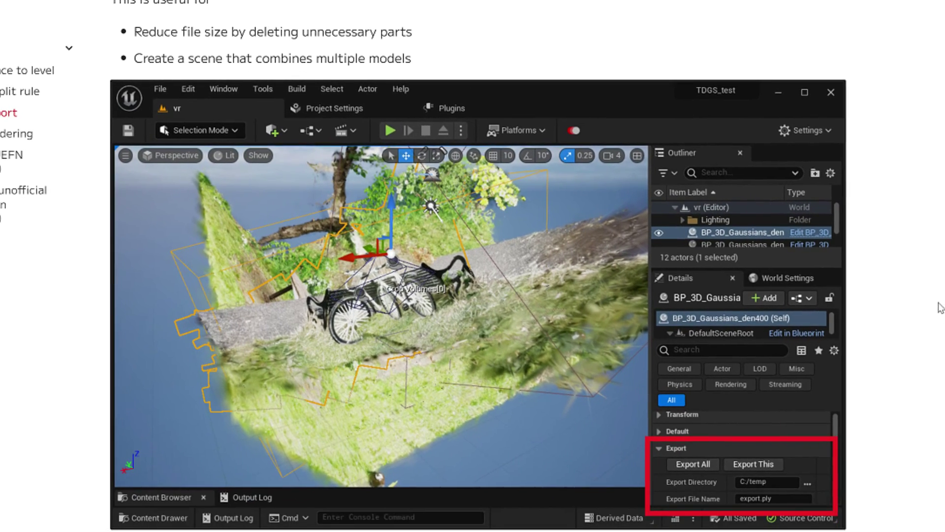
Read down the Merge and export page and open the 3D Gaussians Plugin Marketplace listing
scroll(929, 233, "down", 3)
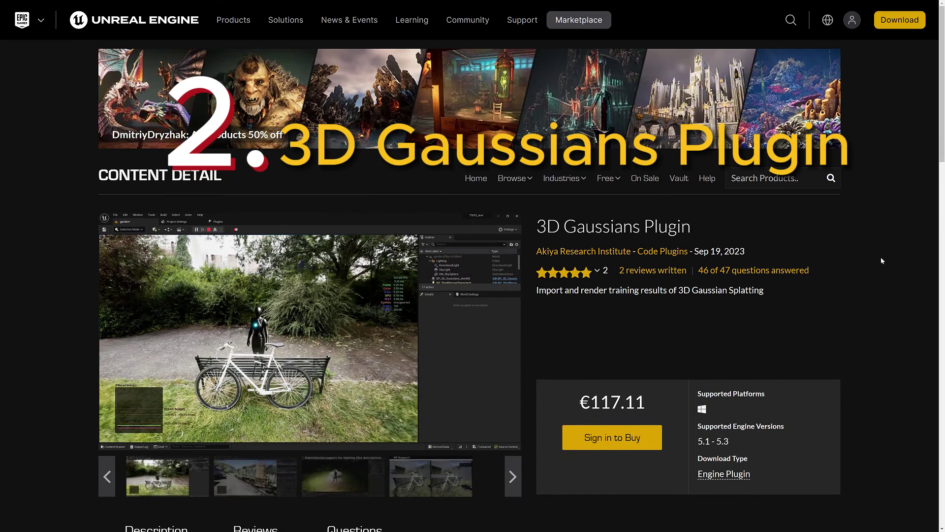
scroll(881, 258, "down", 1)
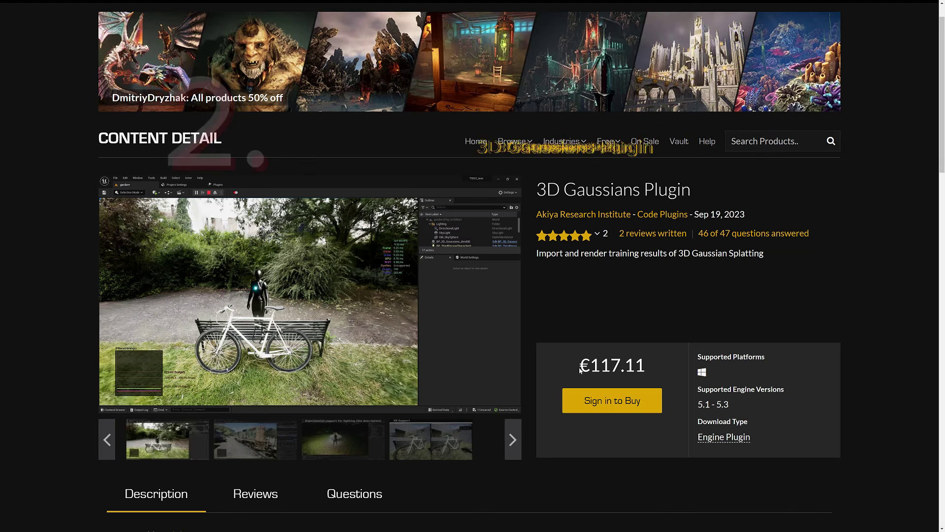
left_click(681, 372)
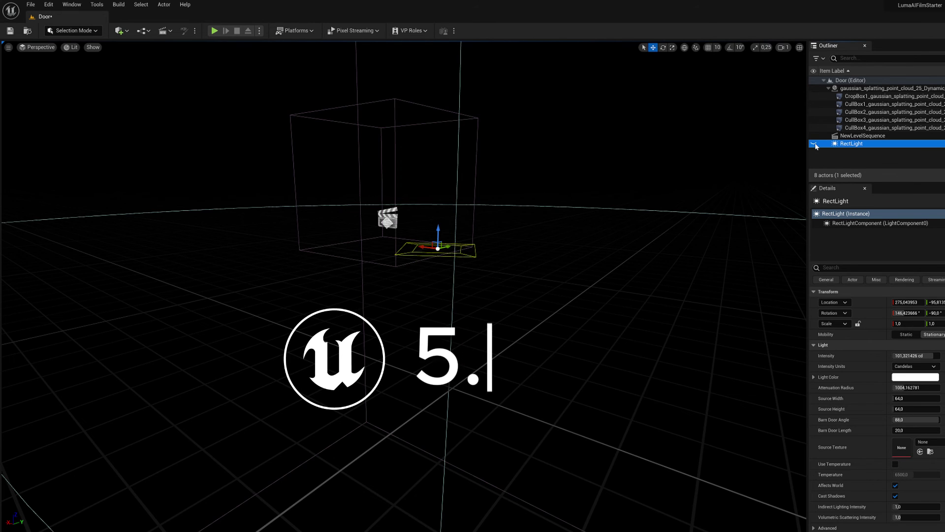
Make the RectLight visible in the Outliner so it lights the foliage splats
left_click(814, 144)
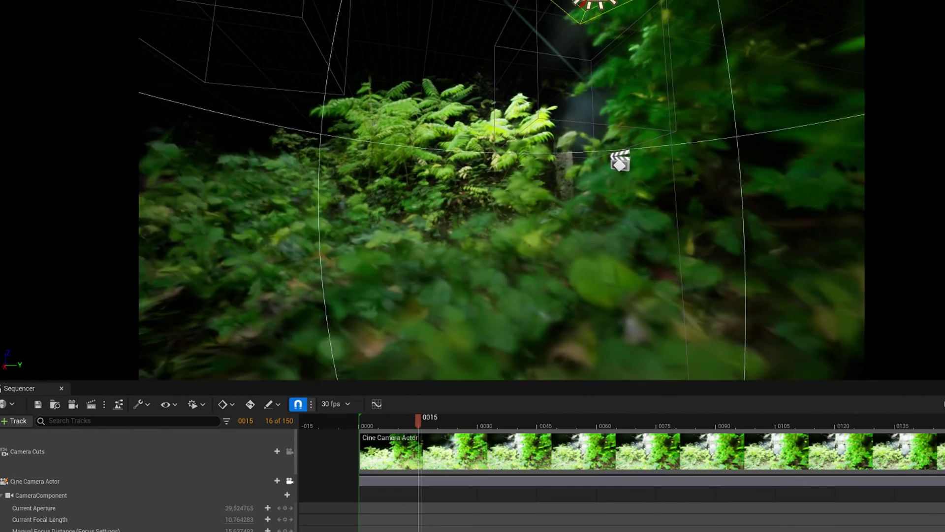
Switch to game view and raise the cine camera's Current Aperture to 43.189777
key("g")
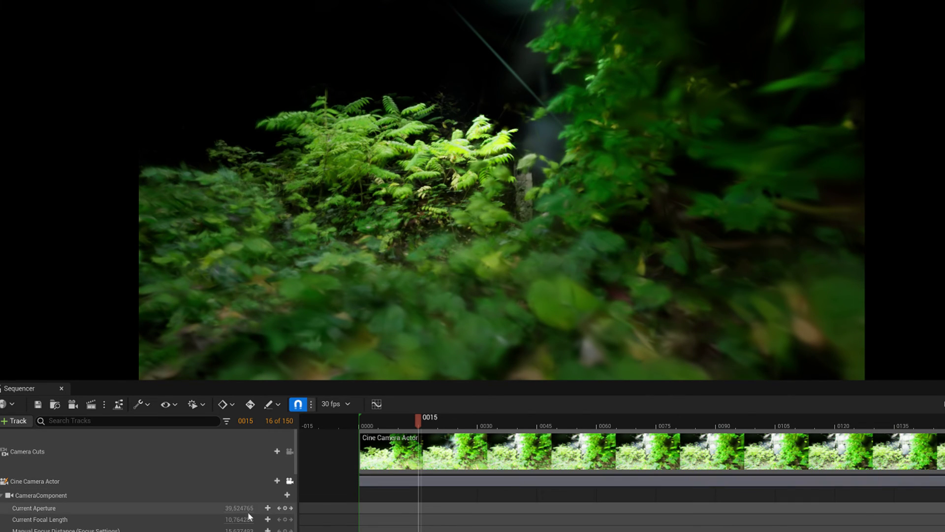
left_click_drag(241, 510, 236, 529)
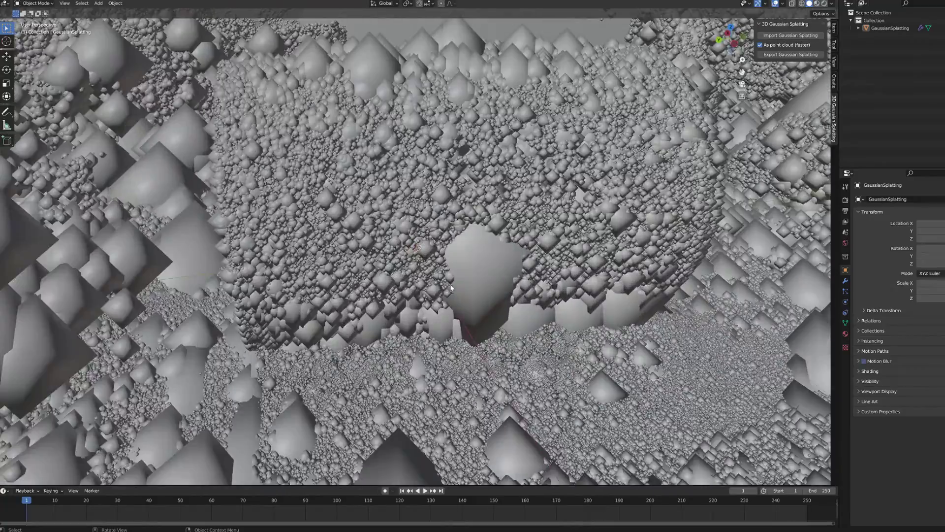
Orbit the splatted view and pan the node tree down to Dot Product and Mesh to Points
middle_click_drag(451, 288, 389, 275)
scroll(388, 273, "down", 3)
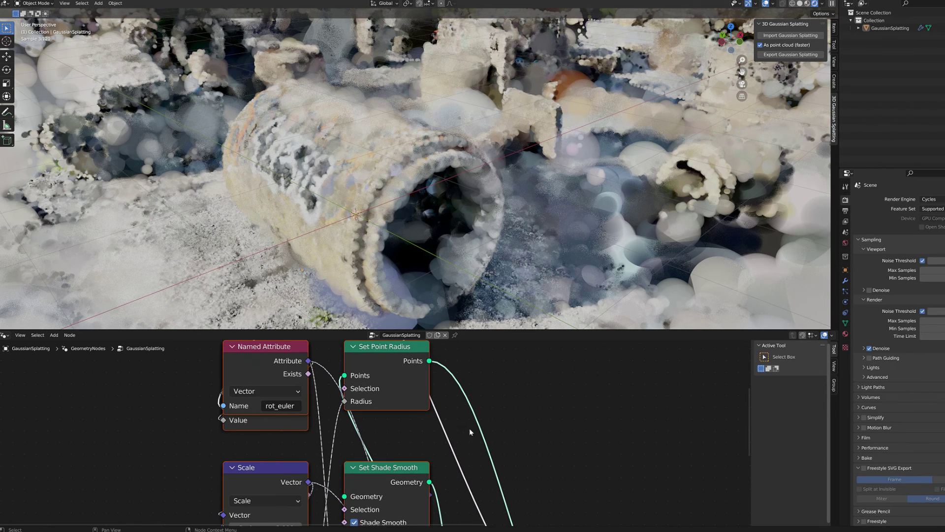
middle_click_drag(536, 436, 500, 357)
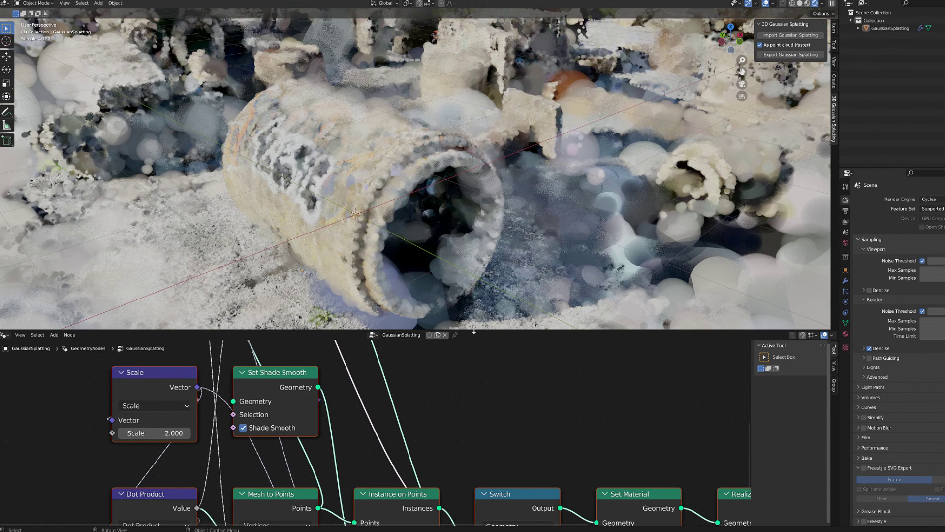
middle_click_drag(499, 403, 425, 341)
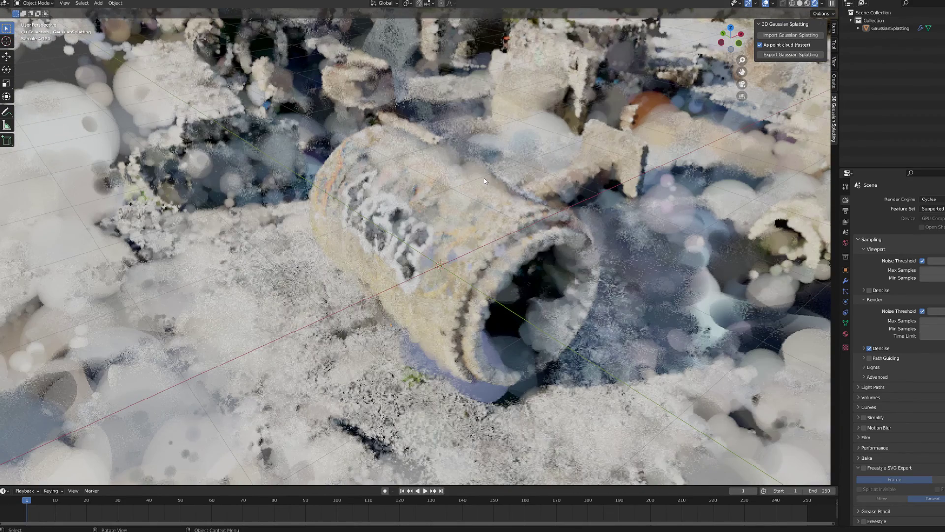
Orbit the viewport around the splatted can to a side angle
scroll(513, 130, "up", 3)
mouse_move(514, 131)
middle_mouse_down()
mouse_move(516, 120)
mouse_move(521, 134)
middle_mouse_up()
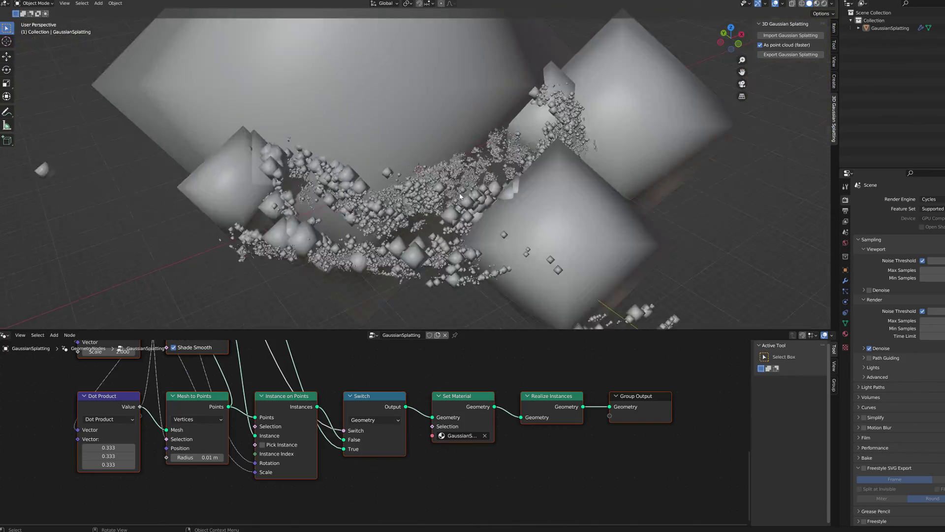
scroll(460, 212, "up", 3)
scroll(461, 213, "up", 2)
middle_click_drag(461, 212, 437, 202)
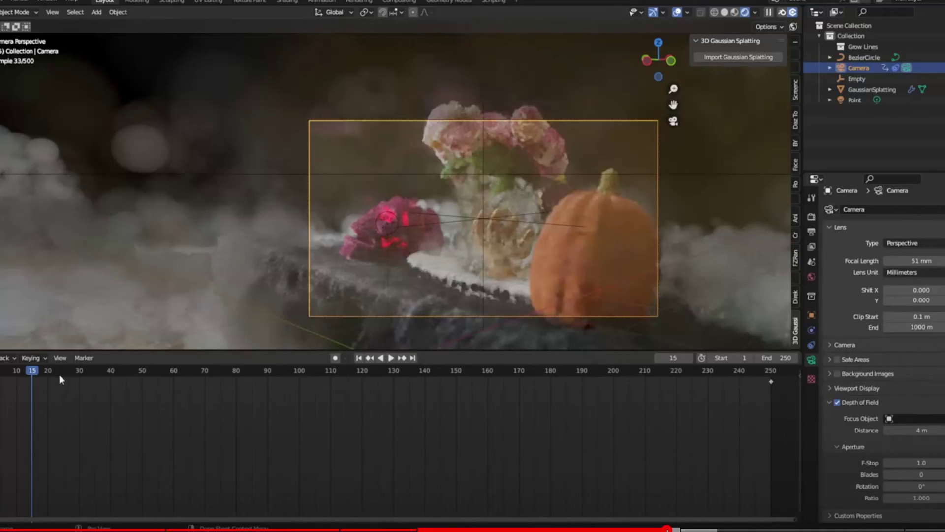
Scrub to frame 55 and insert a Set Position node before Realize Instances
left_click_drag(59, 374, 225, 382)
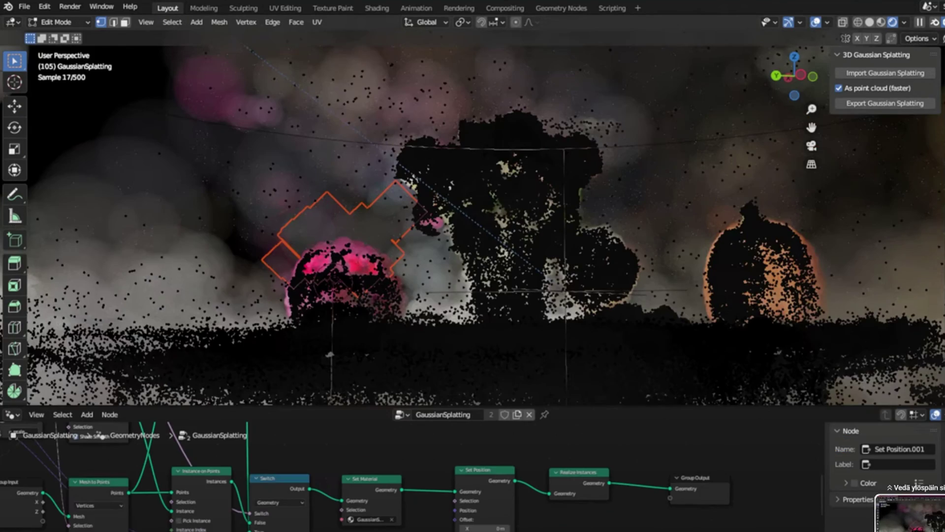
left_click_drag(533, 500, 421, 499)
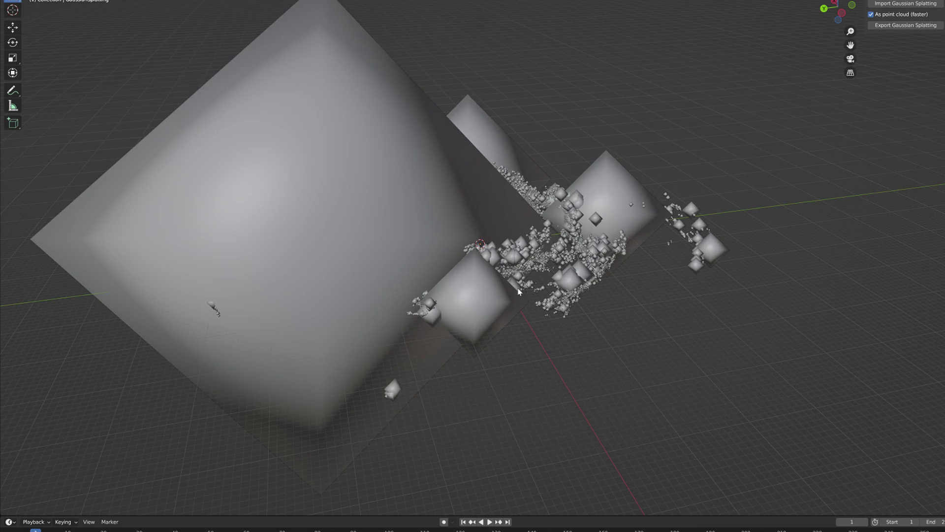
scroll(519, 291, "up", 10)
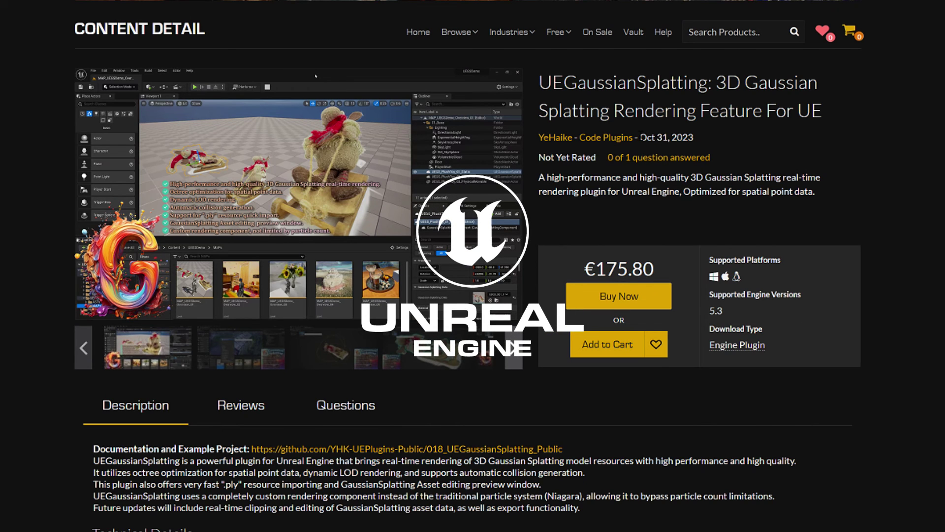
Highlight the UEGaussianSplatting plugin's release date on the product page, then clear the highlight
left_click_drag(640, 137, 726, 138)
left_click(748, 140)
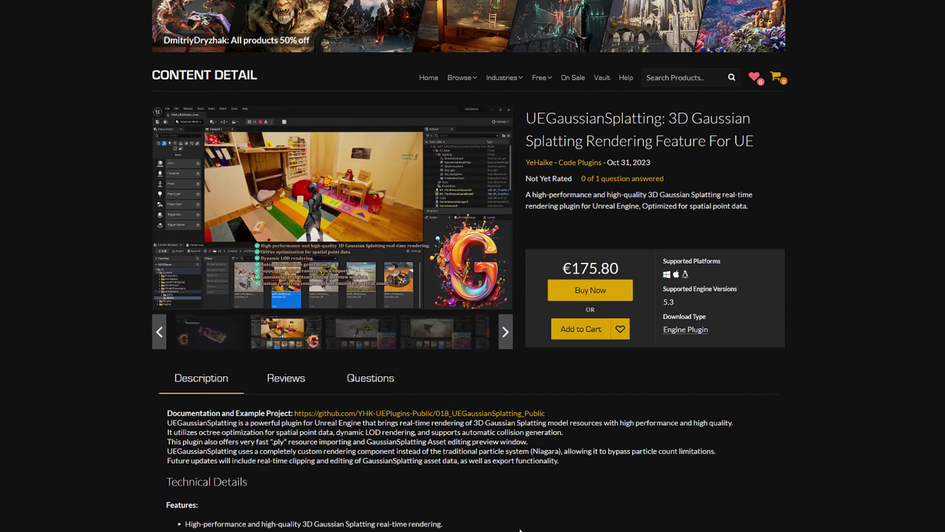
In the plush toy asset editor's Show menu, uncheck Bounds and check Collision
scroll(520, 529, "down", 8)
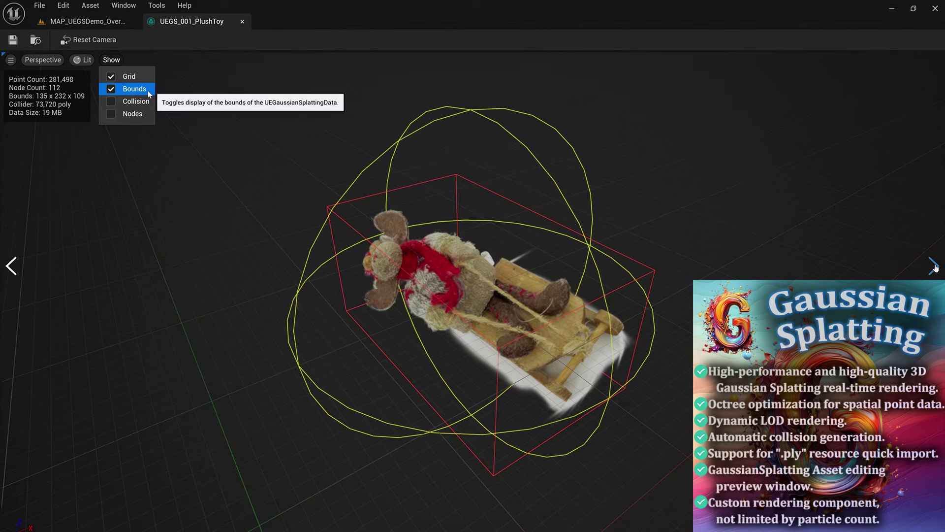
left_click(148, 91)
left_click(144, 101)
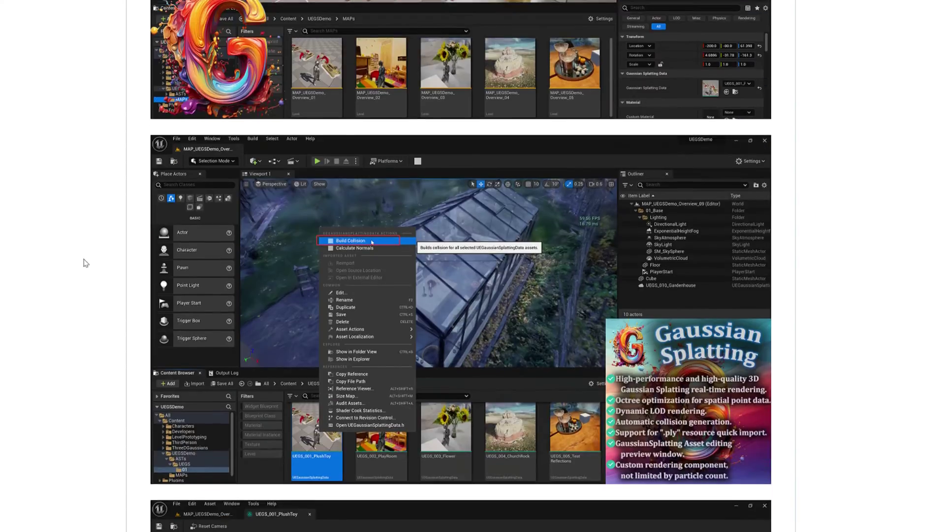
scroll(85, 263, "down", 5)
scroll(85, 263, "down", 15)
scroll(86, 263, "down", 20)
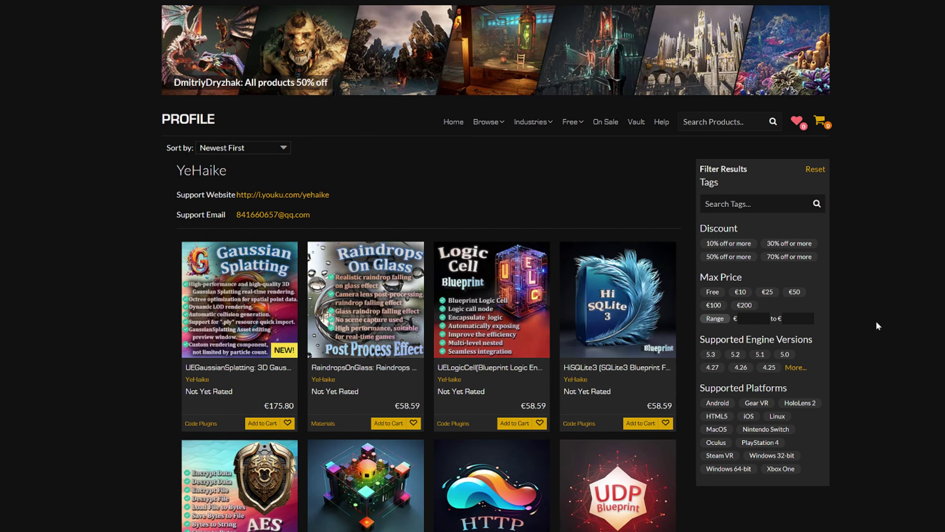
Scroll down through the seller's other plugins on the profile page
scroll(891, 325, "down", 6)
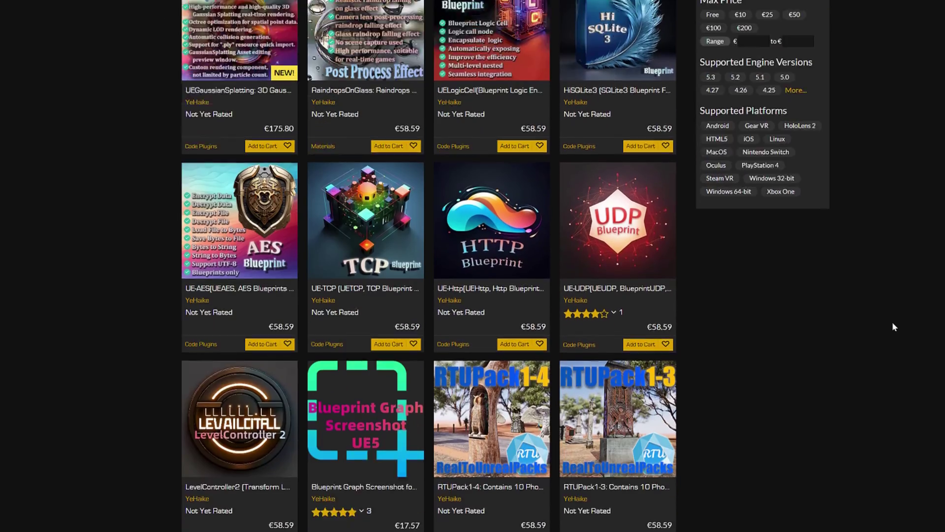
scroll(892, 321, "down", 5)
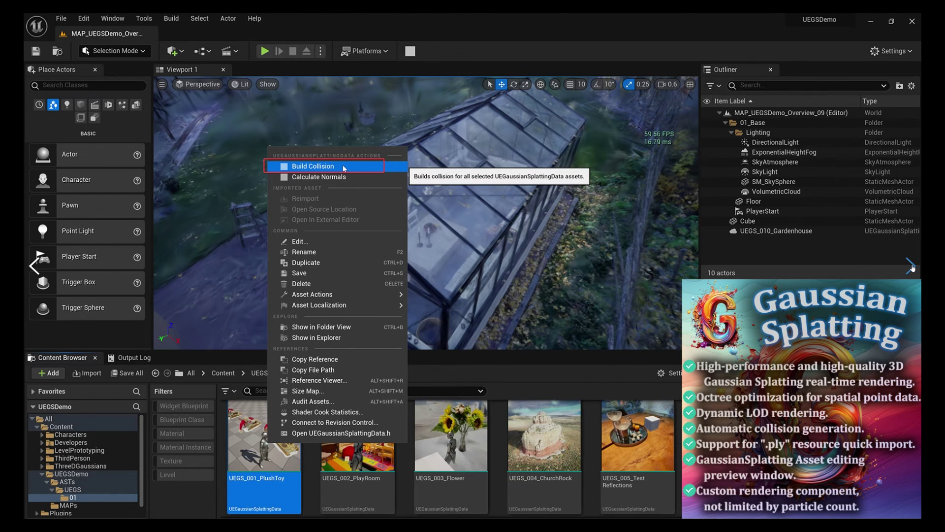
Advance the gallery to the plush toy asset-editor and collision wireframe close-up screenshots
left_click(911, 266)
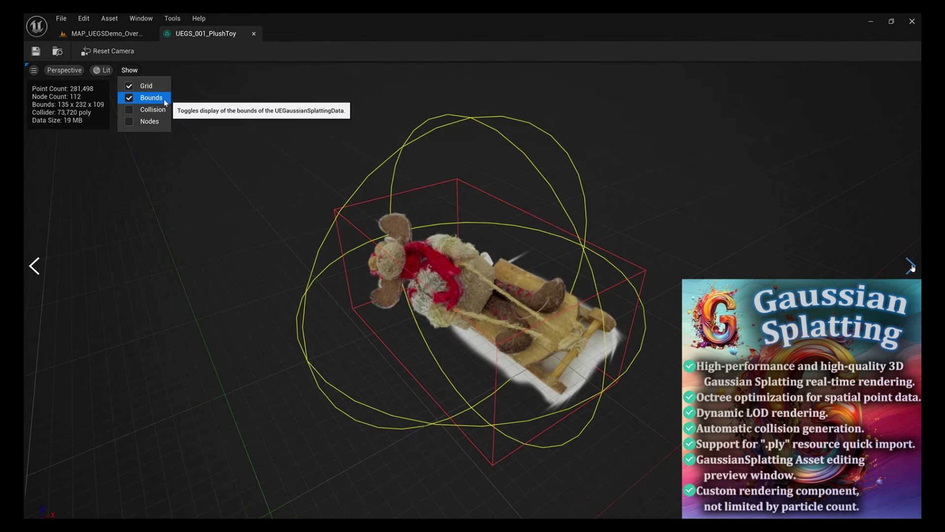
left_click(911, 266)
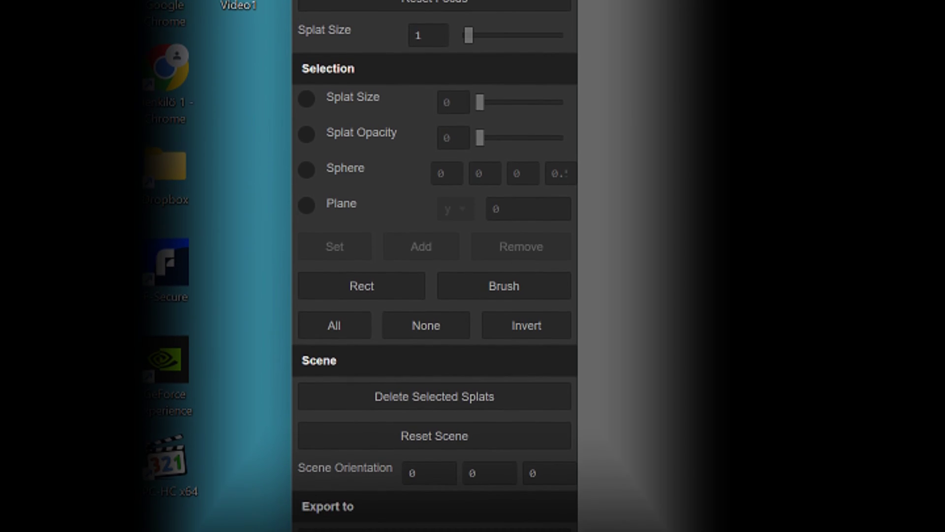
Drop the tree stump .ply splat file onto the SuperSplat canvas and orbit around it
left_click_drag(883, 485, 447, 239)
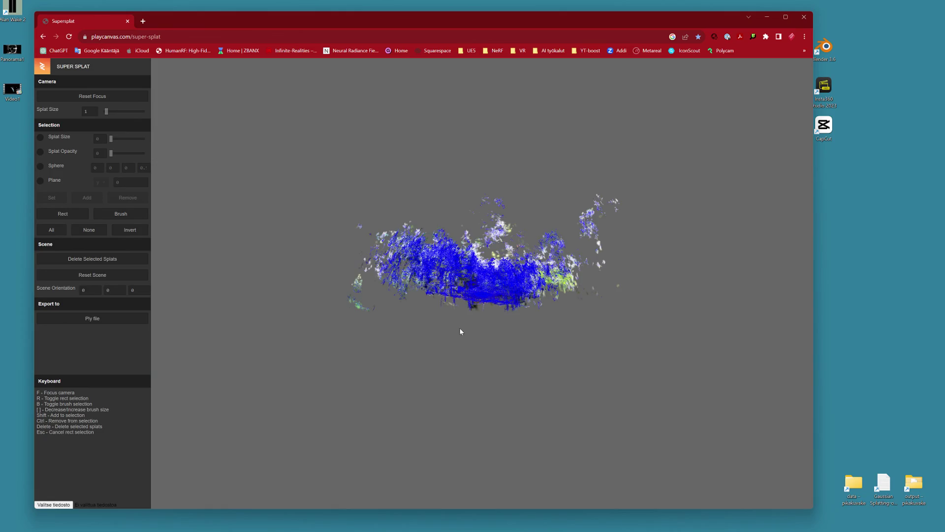
left_click_drag(459, 327, 454, 378)
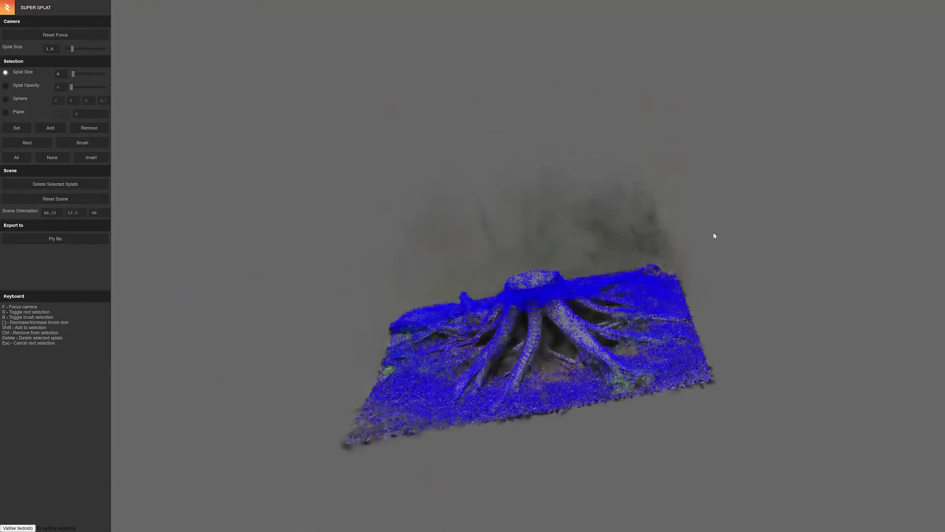
Box-select around the stump, invert the selection, and delete the surrounding ground splats
left_click_drag(715, 232, 727, 220)
key("r")
left_click_drag(688, 348, 677, 349)
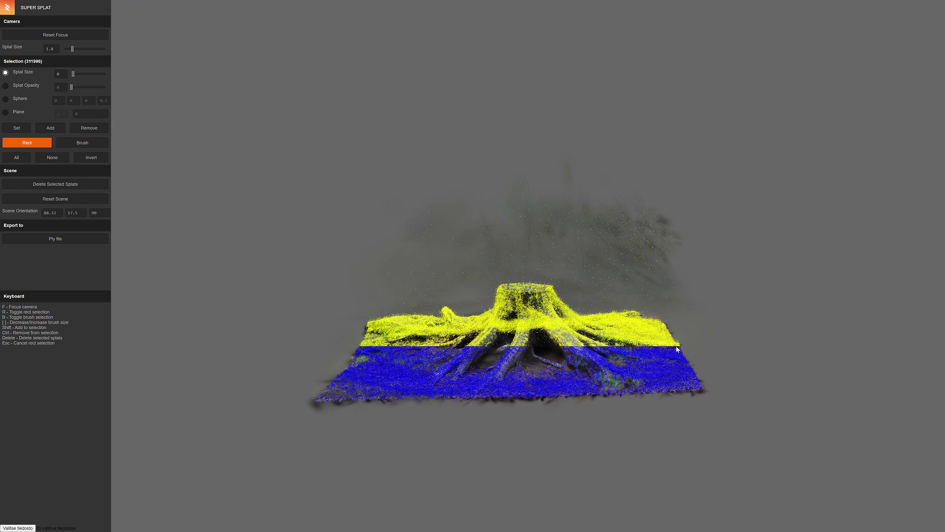
left_click_drag(413, 317, 495, 390, "shift")
left_click_drag(651, 394, 604, 352, "shift")
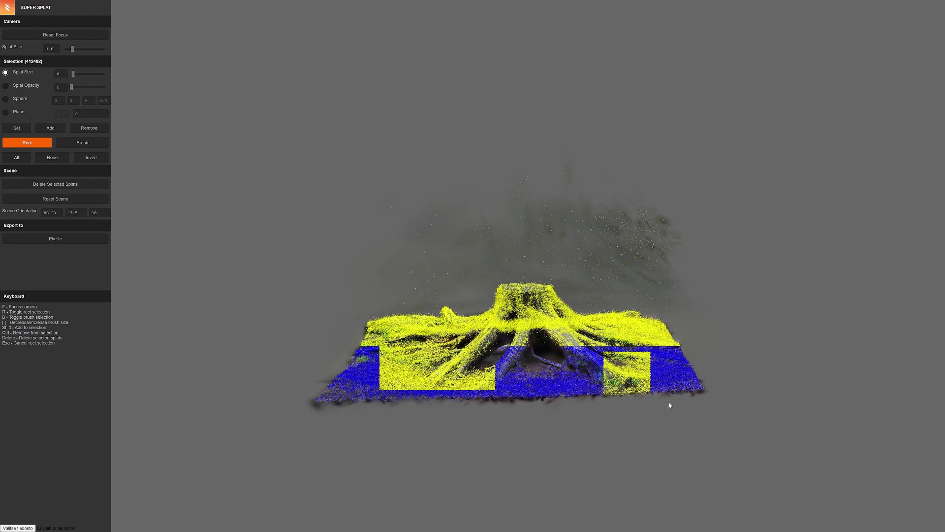
left_click_drag(355, 324, 355, 321, "ctrl")
left_click_drag(477, 323, 572, 283, "ctrl")
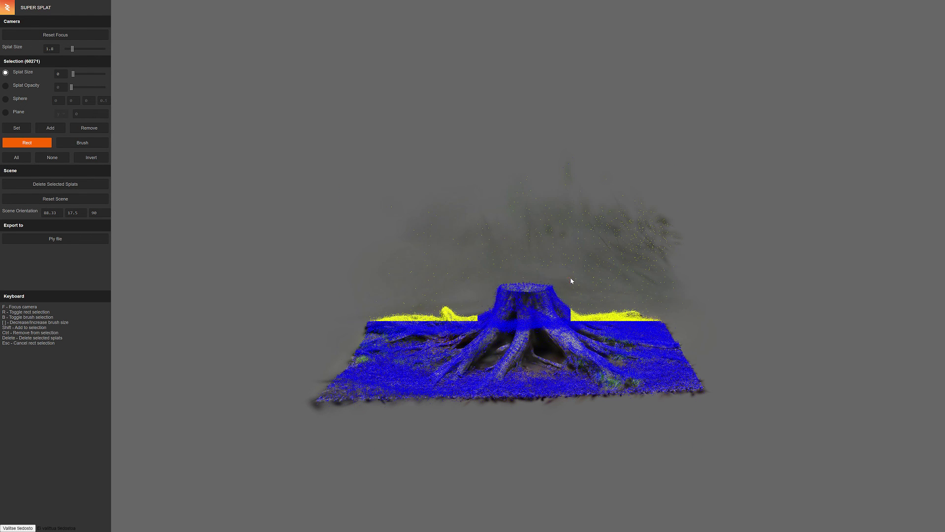
left_click_drag(648, 311, 681, 310, "ctrl")
left_click_drag(482, 338, 326, 308, "ctrl")
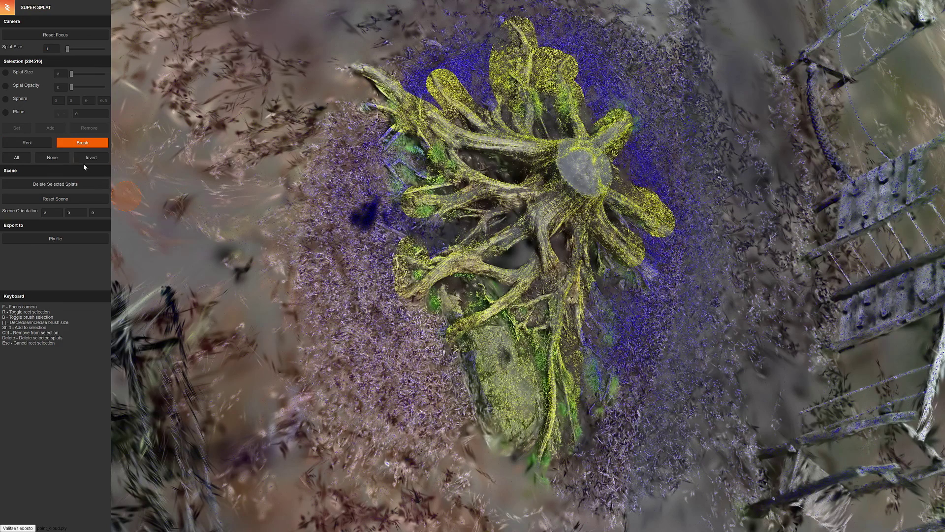
left_click(85, 159)
key("Delete")
Brush-paint a selection over the haze left of, above and below the stump
key("b")
mouse_move(517, 157)
left_mouse_down()
mouse_move(485, 165)
mouse_move(407, 146)
mouse_move(521, 196)
mouse_move(662, 178)
mouse_move(533, 132)
left_mouse_up()
key("b")
left_click_drag(475, 140, 433, 261)
left_click_drag(587, 189, 587, 203)
left_click_drag(600, 193, 655, 197)
left_click_drag(672, 362, 537, 427)
Brush-select stray haze above and right of the stump, then reset the scene
scroll(520, 258, "up", 3)
scroll(380, 234, "down", 4)
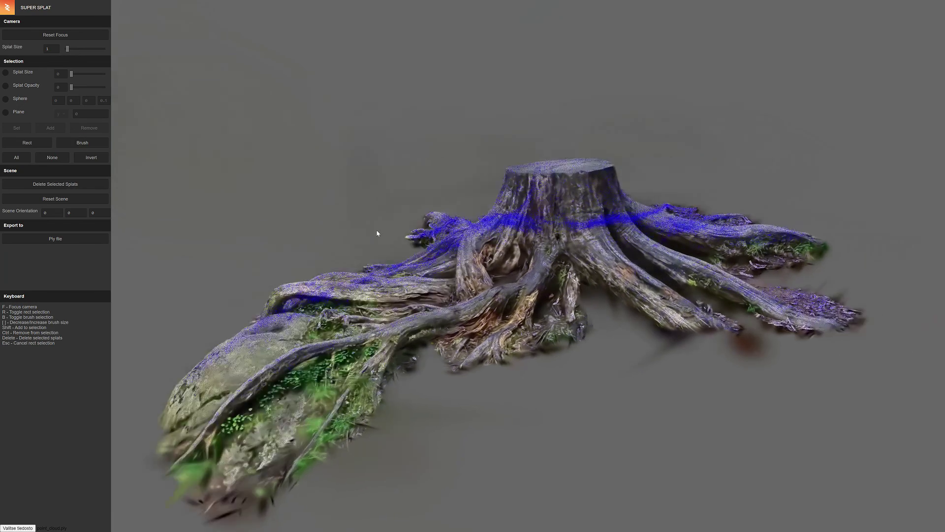
mouse_move(288, 185)
left_mouse_down()
mouse_move(517, 127)
mouse_move(741, 177)
mouse_move(512, 152)
mouse_move(672, 139)
left_mouse_up()
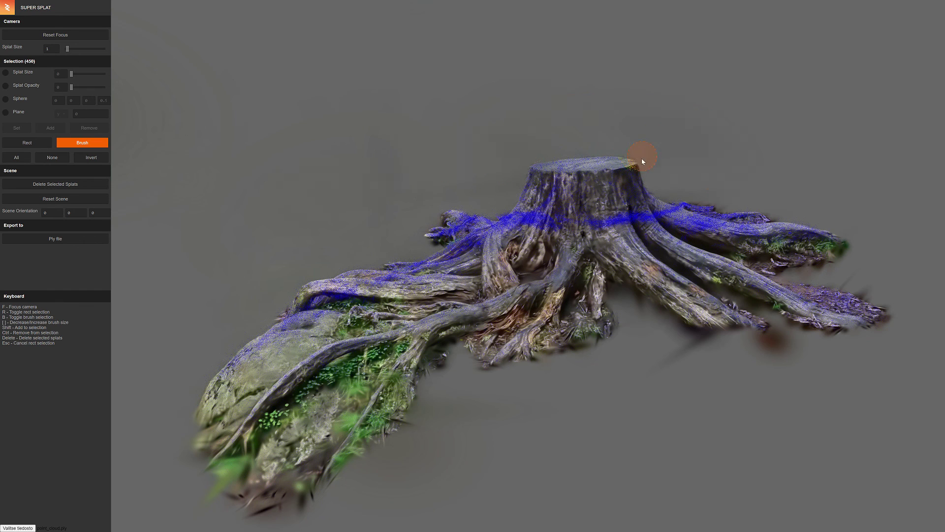
left_click_drag(640, 168, 935, 247)
mouse_move(489, 147)
left_mouse_down()
mouse_move(516, 125)
mouse_move(576, 132)
left_mouse_up()
mouse_move(498, 196)
left_mouse_down()
mouse_move(514, 175)
mouse_move(567, 145)
left_mouse_up()
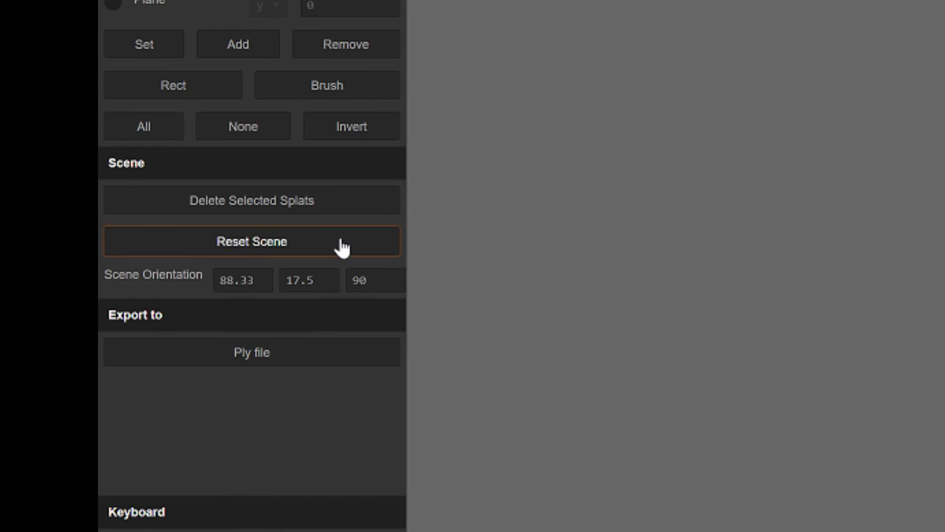
left_click(342, 246)
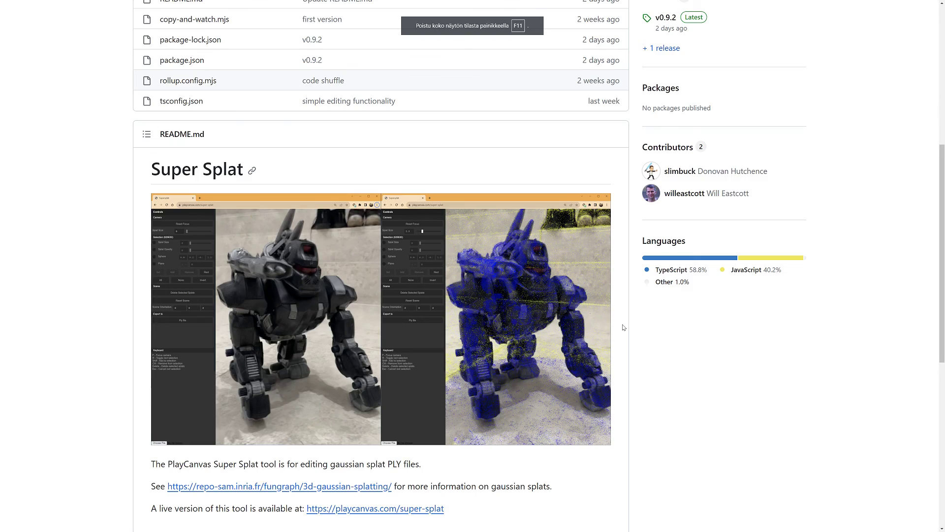
Scroll to the README's Current limitations heading and highlight the spherical harmonic data note
scroll(623, 328, "down", 5)
scroll(623, 327, "down", 3)
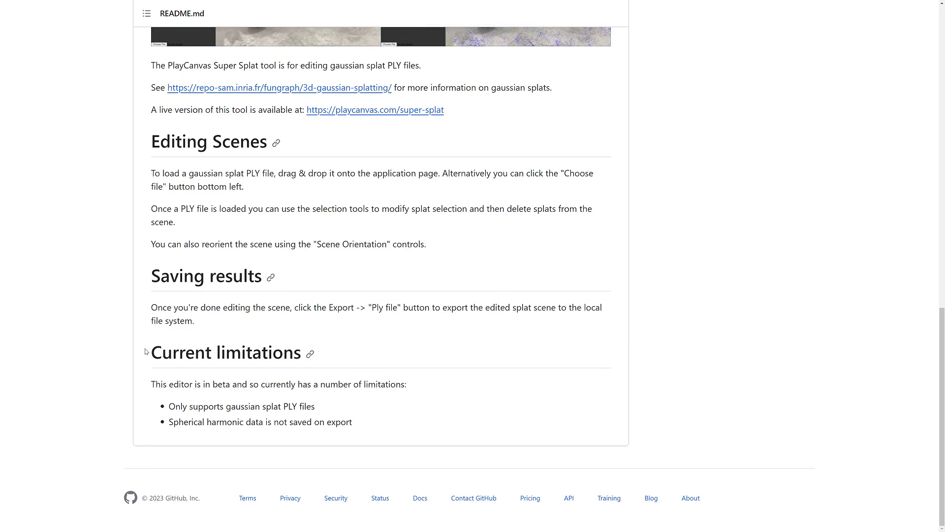
left_click_drag(145, 351, 301, 361)
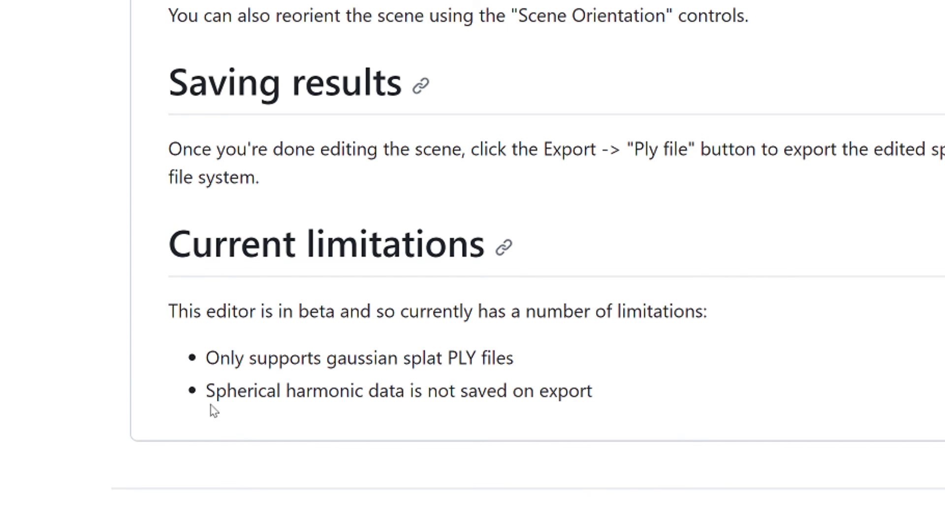
left_click_drag(209, 393, 593, 423)
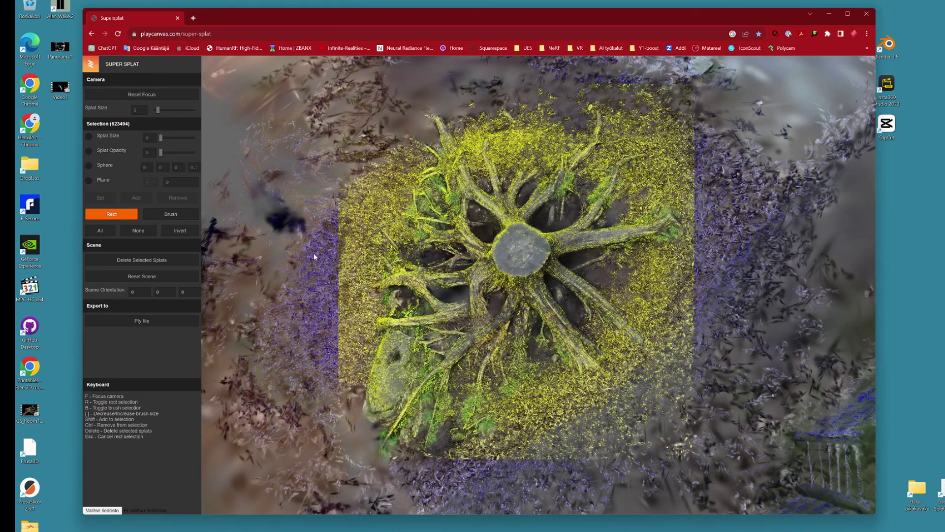
Turn off Rect selection, invert the selection around the stump square, and delete the outside splats
key("r")
left_click_drag(319, 256, 534, 325)
left_click(189, 232)
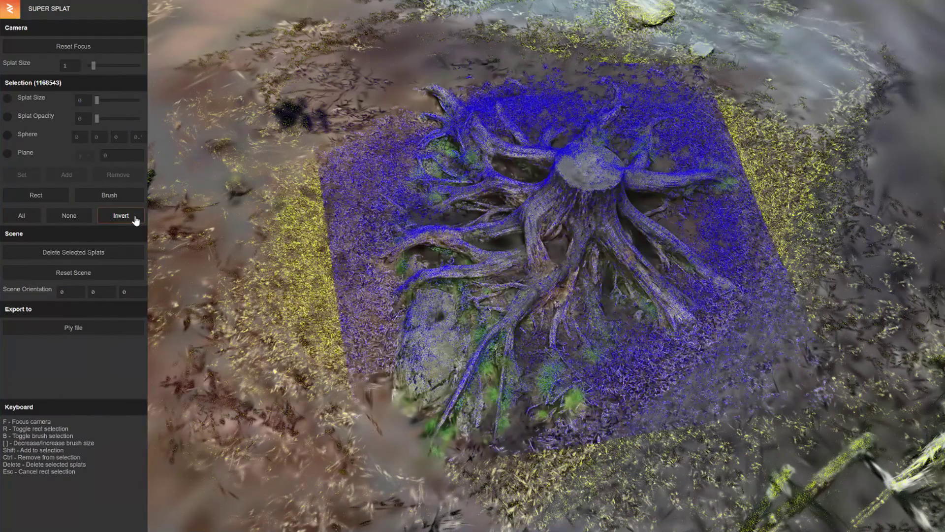
left_click(90, 253)
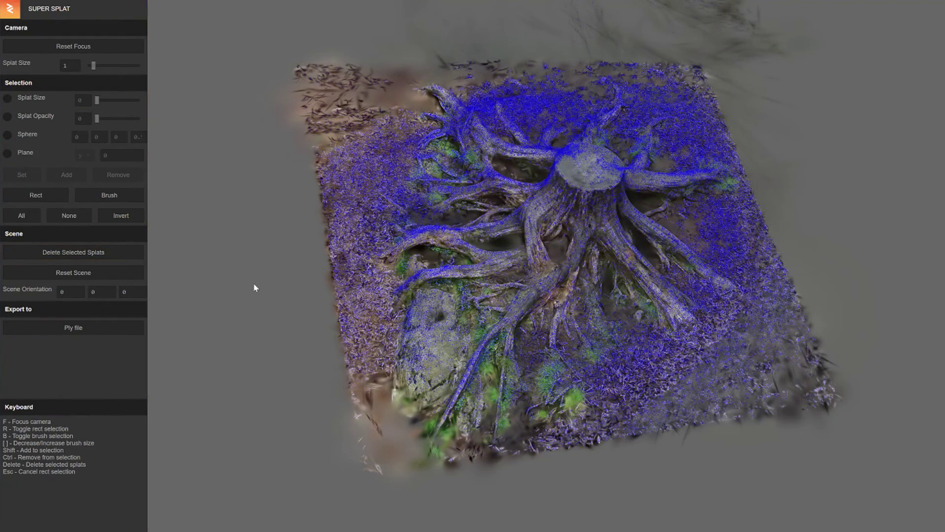